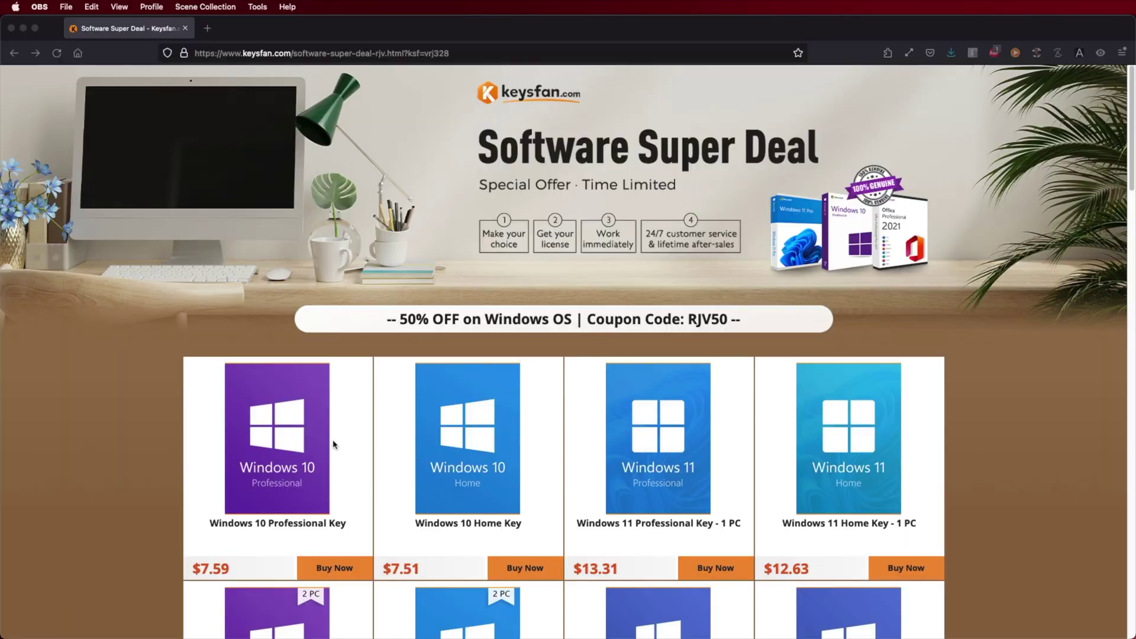
Step: Add the Windows 11 Professional Key - 1 PC to the cart and apply coupon RJV50
{"action": "scroll", "coordinate": [334, 444], "scroll_direction": "down", "scroll_amount": 5}
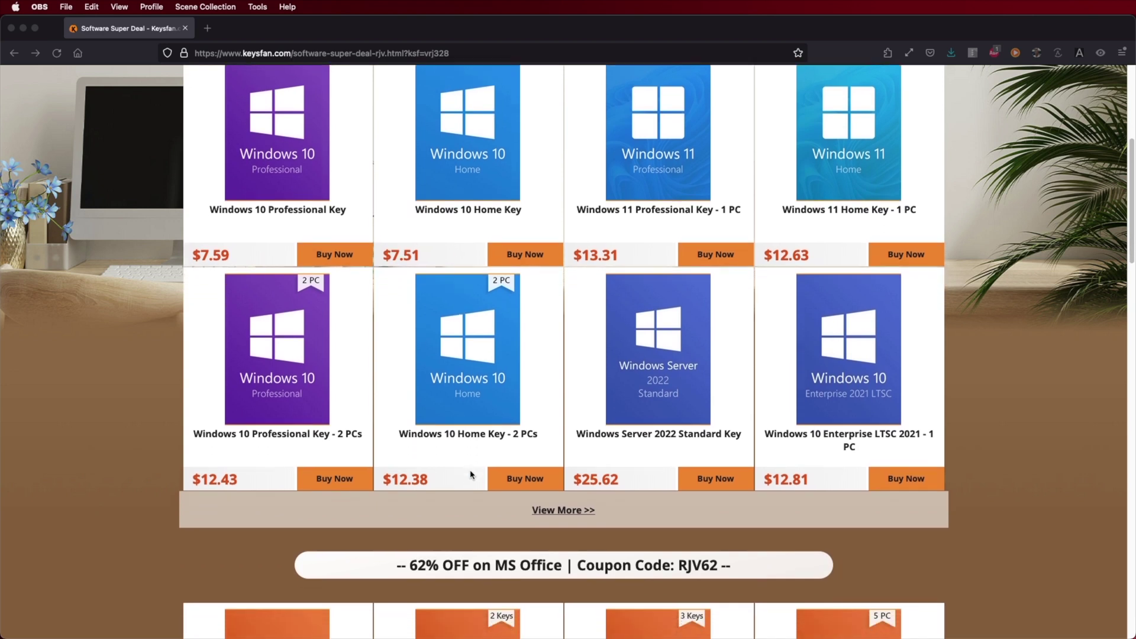
{"action": "scroll", "coordinate": [470, 474], "scroll_direction": "down", "scroll_amount": 5}
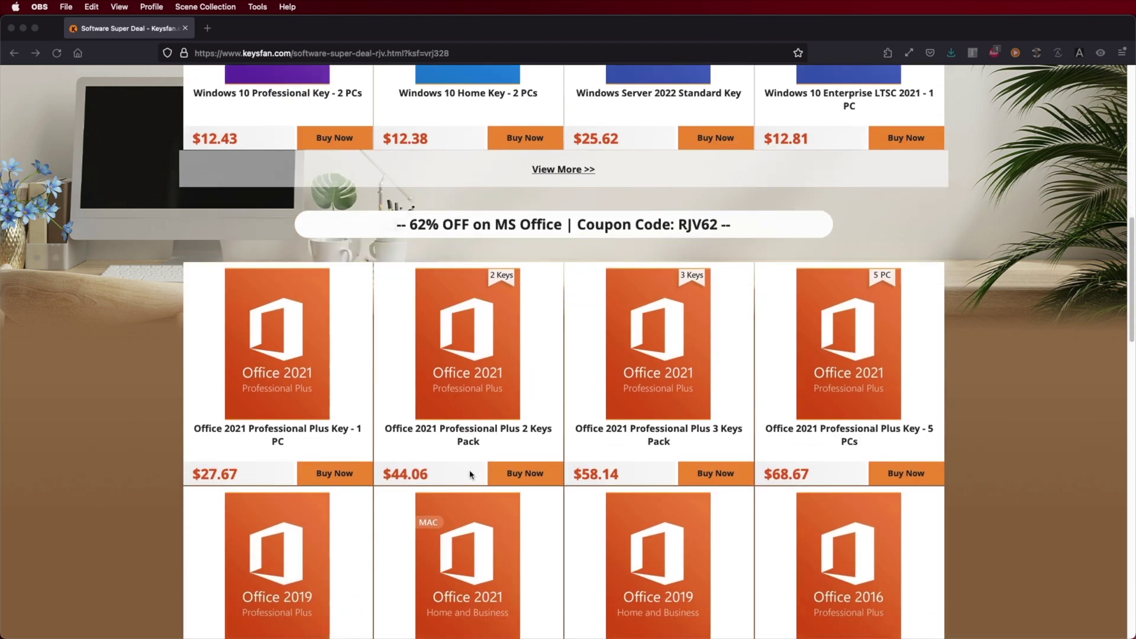
{"action": "scroll", "coordinate": [470, 475], "scroll_direction": "down", "scroll_amount": 2}
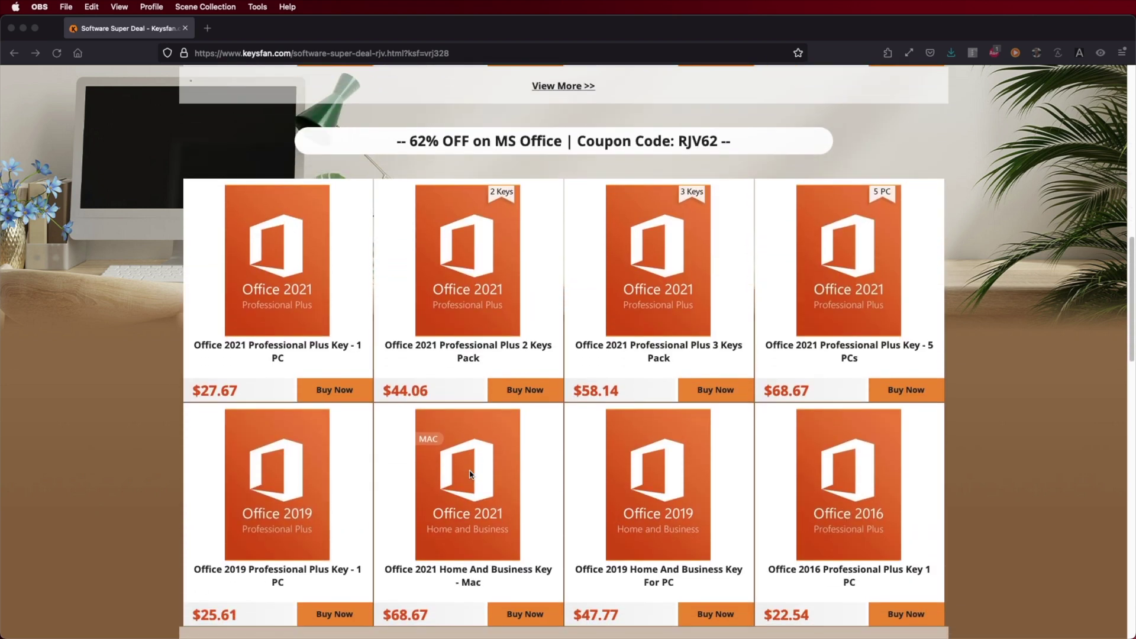
{"action": "scroll", "coordinate": [470, 475], "scroll_direction": "down", "scroll_amount": 1}
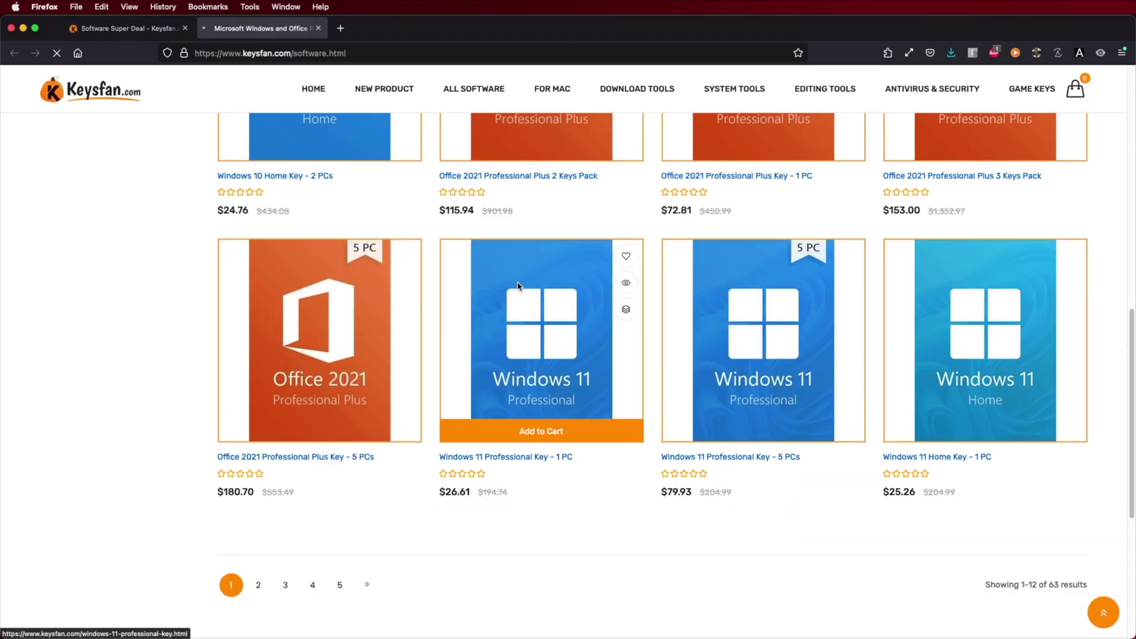
{"action": "left_click", "coordinate": [516, 285]}
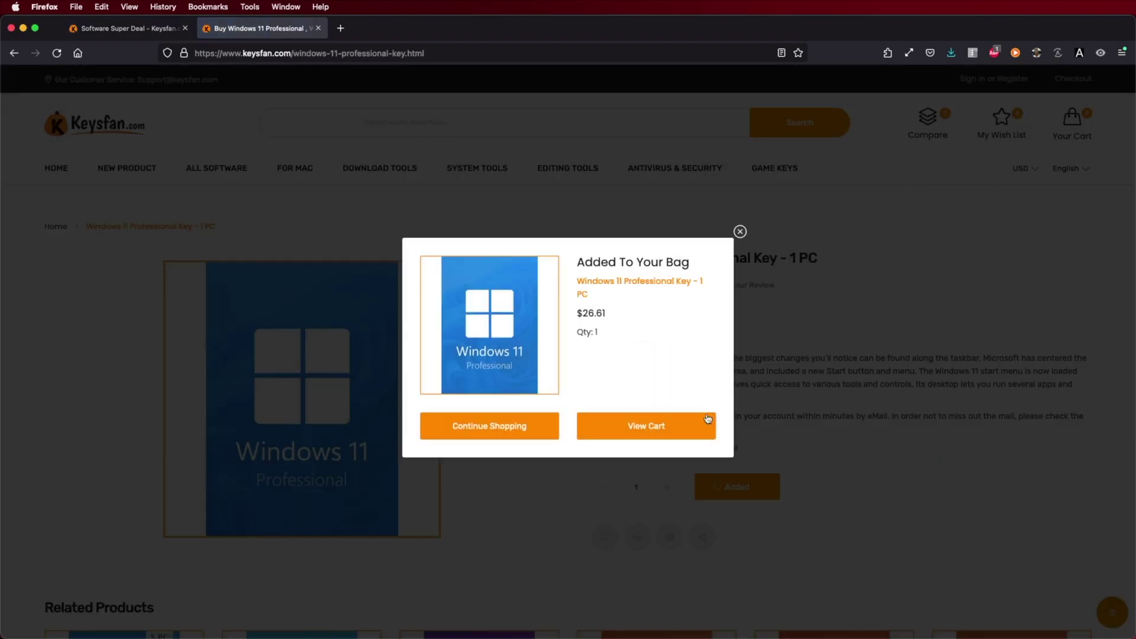
{"action": "left_click", "coordinate": [642, 424]}
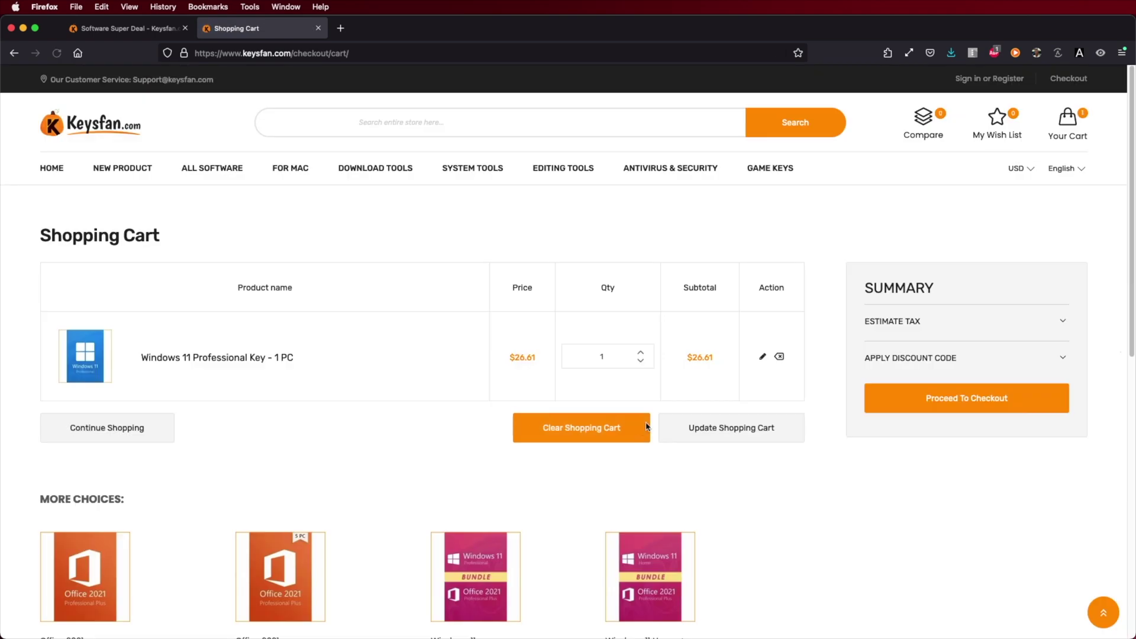
{"action": "left_click", "coordinate": [942, 421]}
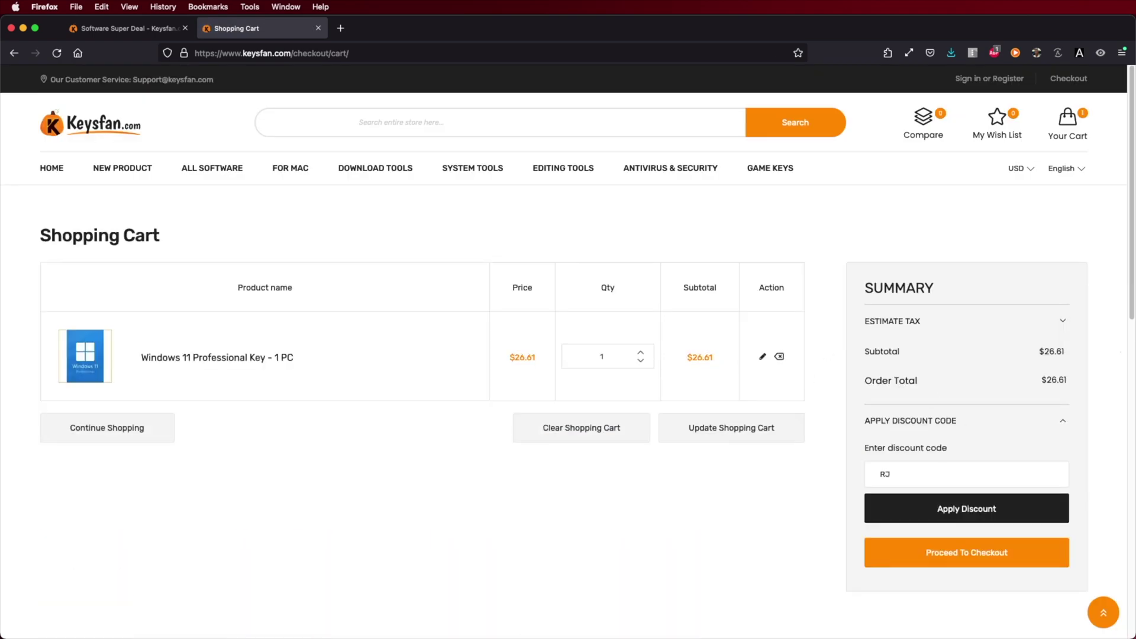
{"action": "left_click", "coordinate": [931, 509]}
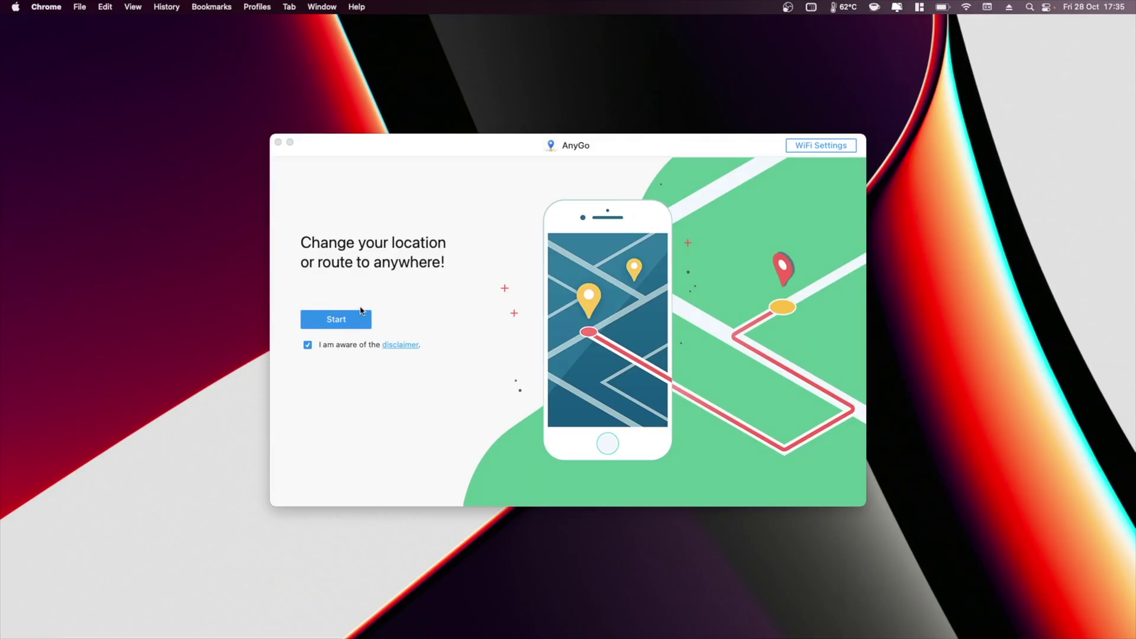
Step: Read the disclaimer linked beneath AnyGo's Start button
{"action": "left_click", "coordinate": [403, 345]}
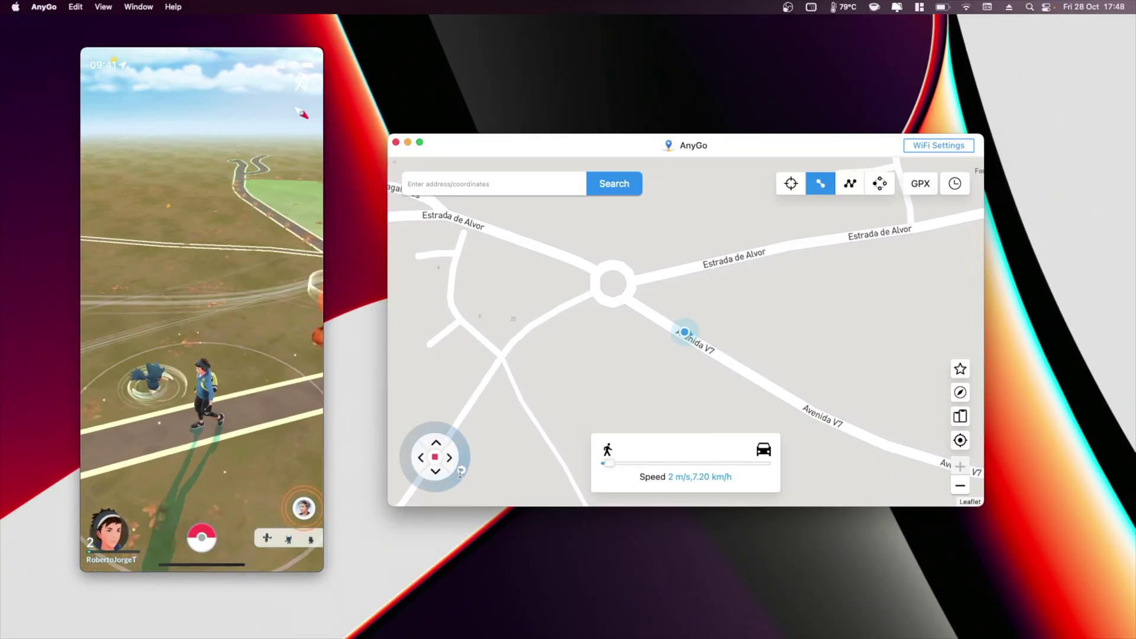
Step: Start AnyGo to reach the 'Please select the device to connect' screen
{"action": "left_click", "coordinate": [460, 472]}
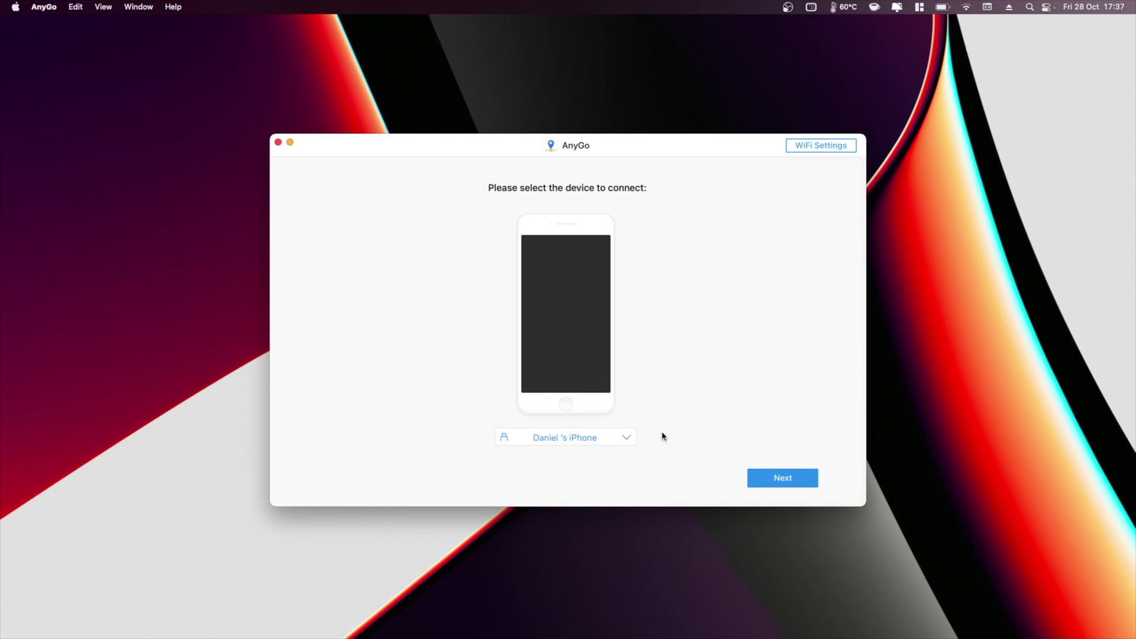
Step: Choose the second iPhone from the device list and continue to its map
{"action": "left_click", "coordinate": [601, 439]}
{"action": "left_click", "coordinate": [603, 453]}
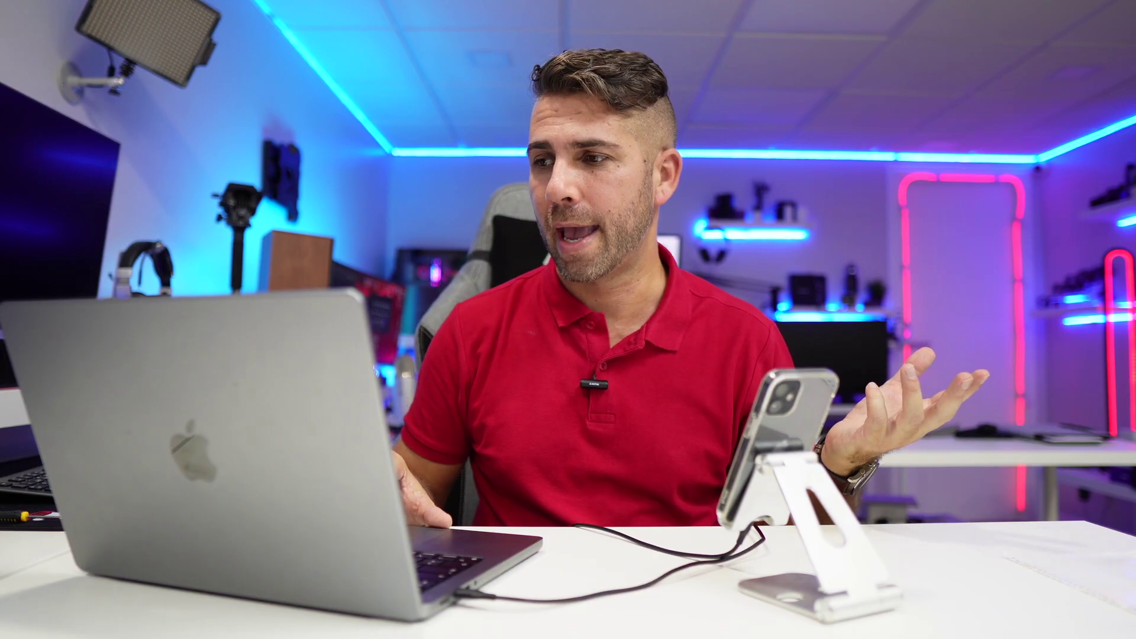
{"action": "left_click", "coordinate": [596, 319]}
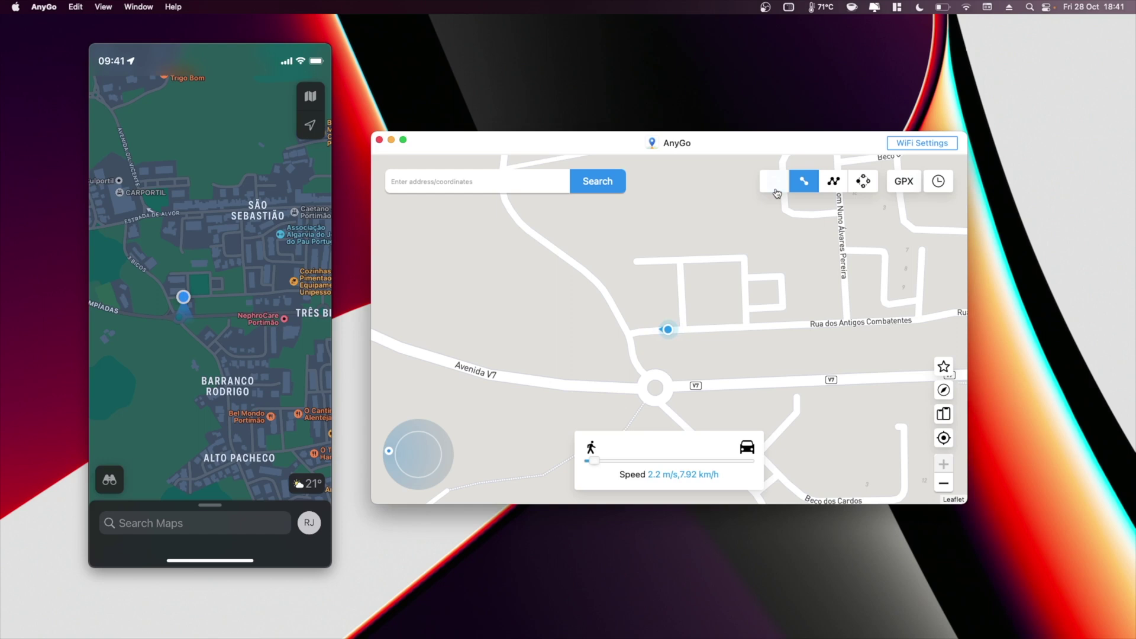
Step: Teleport the iPhone's location to a riverside point by the Rio Arade in Portimão
{"action": "left_click", "coordinate": [776, 191]}
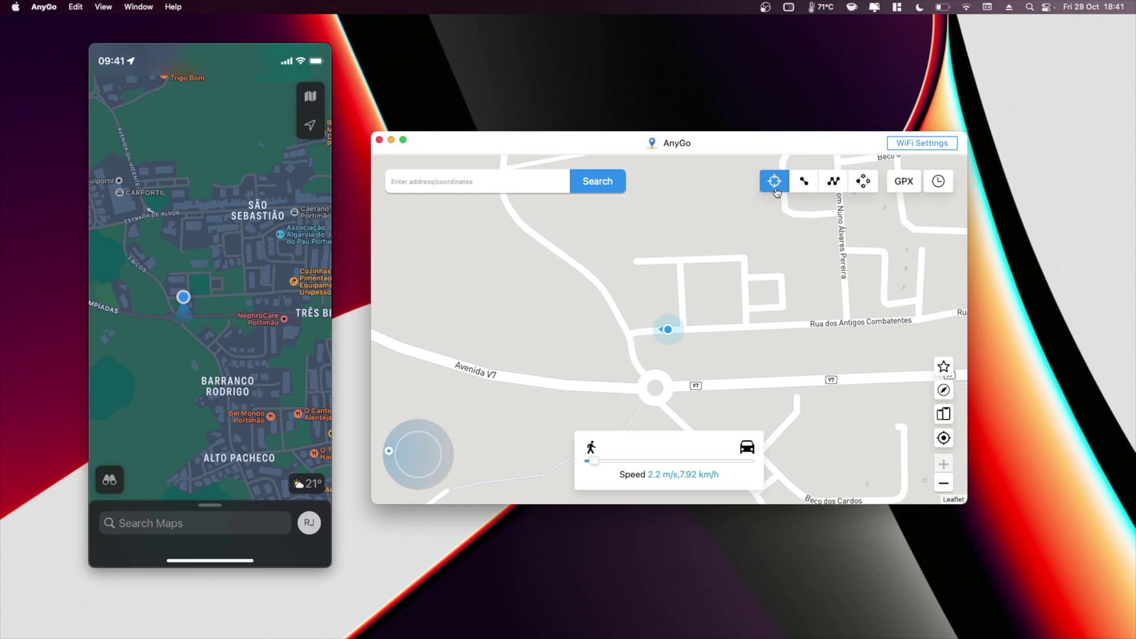
{"action": "scroll", "coordinate": [844, 346], "scroll_direction": "down", "scroll_amount": 4}
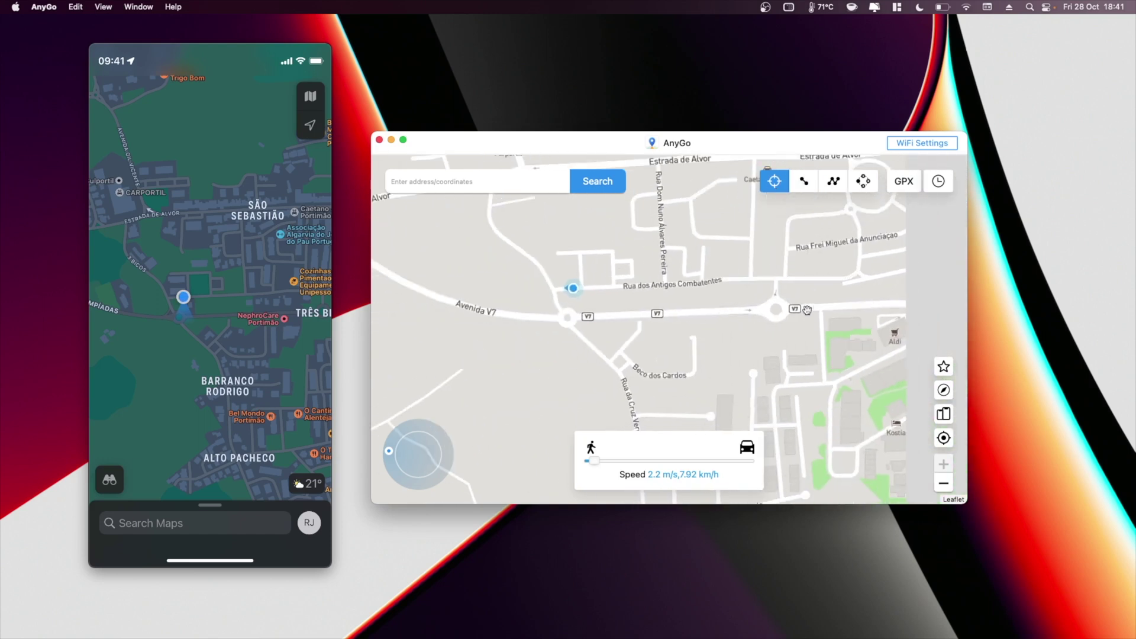
{"action": "left_click_drag", "start_coordinate": [806, 310], "coordinate": [604, 323]}
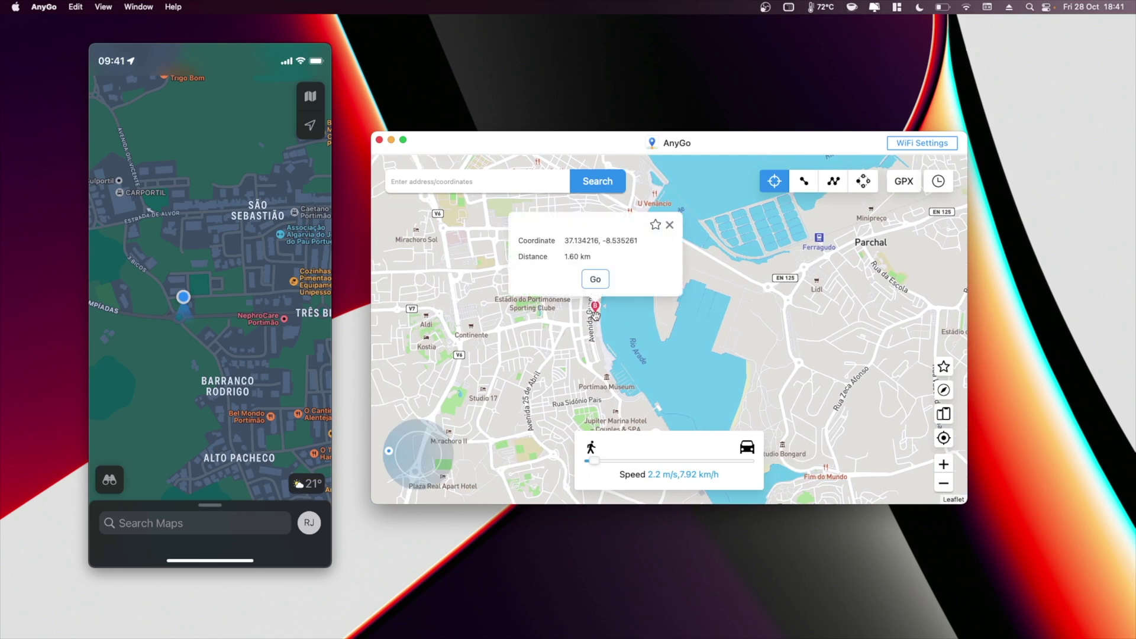
{"action": "left_click", "coordinate": [596, 279]}
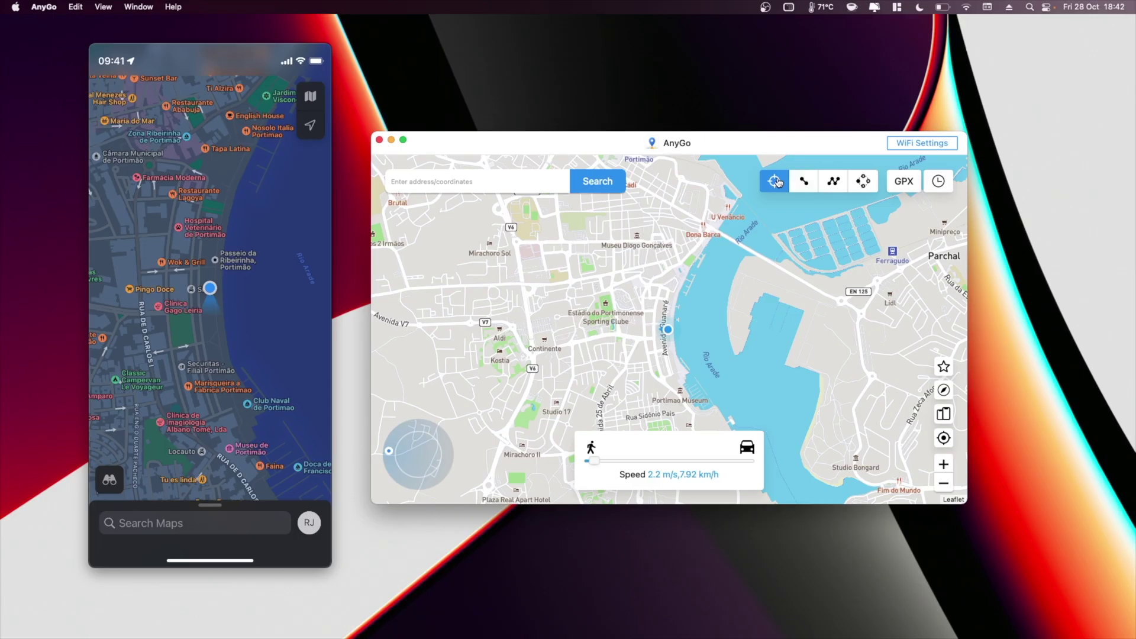
{"action": "left_click", "coordinate": [804, 181]}
Step: Route the iPhone in two-spot mode to a point 699 m away at about 17 m/s
{"action": "left_click", "coordinate": [804, 182]}
{"action": "left_click", "coordinate": [571, 279]}
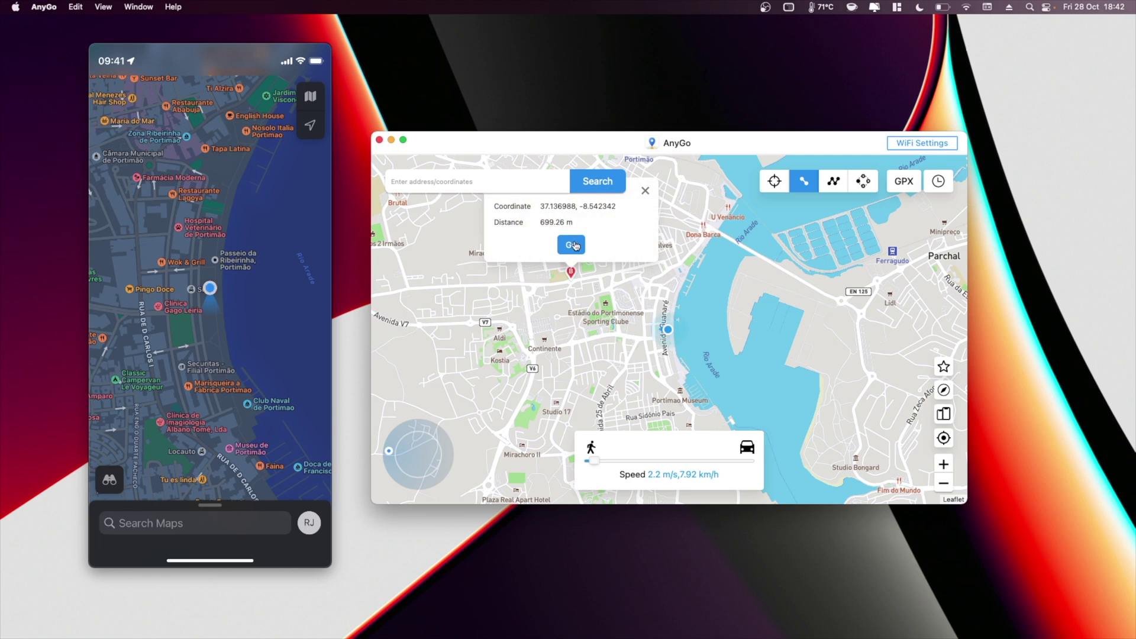
{"action": "left_click_drag", "start_coordinate": [595, 465], "coordinate": [675, 457]}
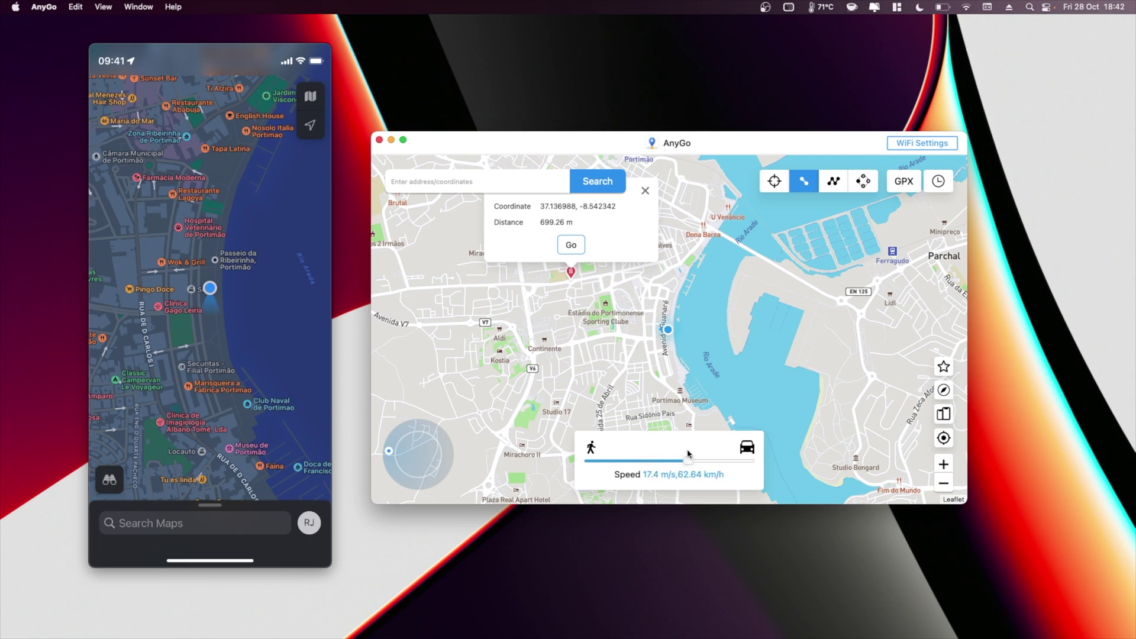
{"action": "left_click", "coordinate": [571, 245]}
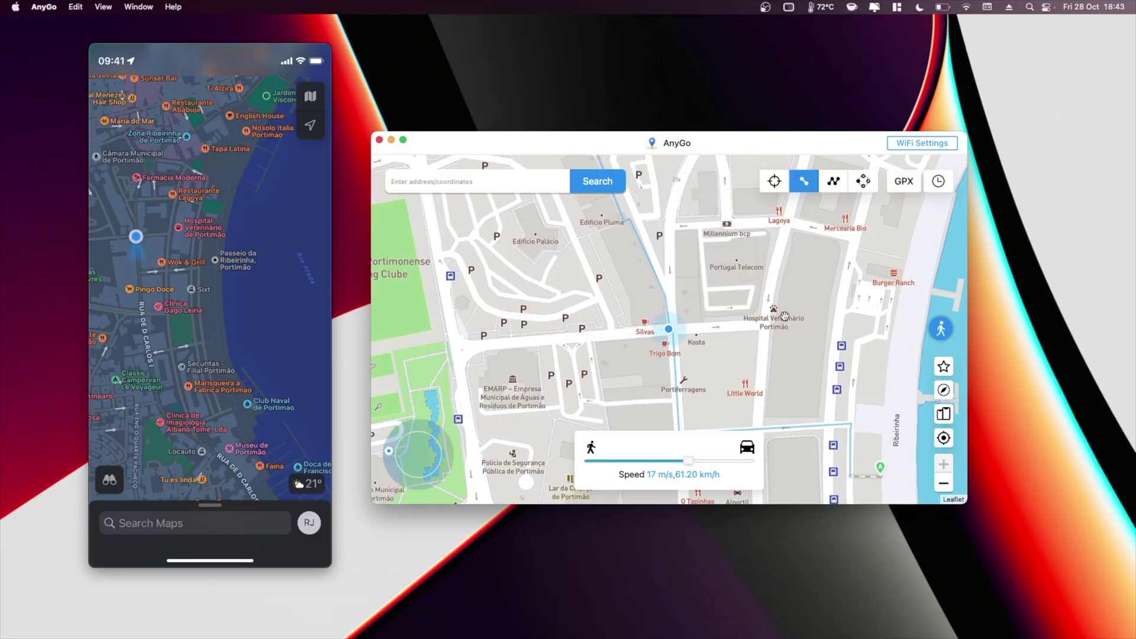
Step: Zoom out and pan the map to follow the marker toward the LDS Church
{"action": "scroll", "coordinate": [712, 324], "scroll_direction": "down", "scroll_amount": 3}
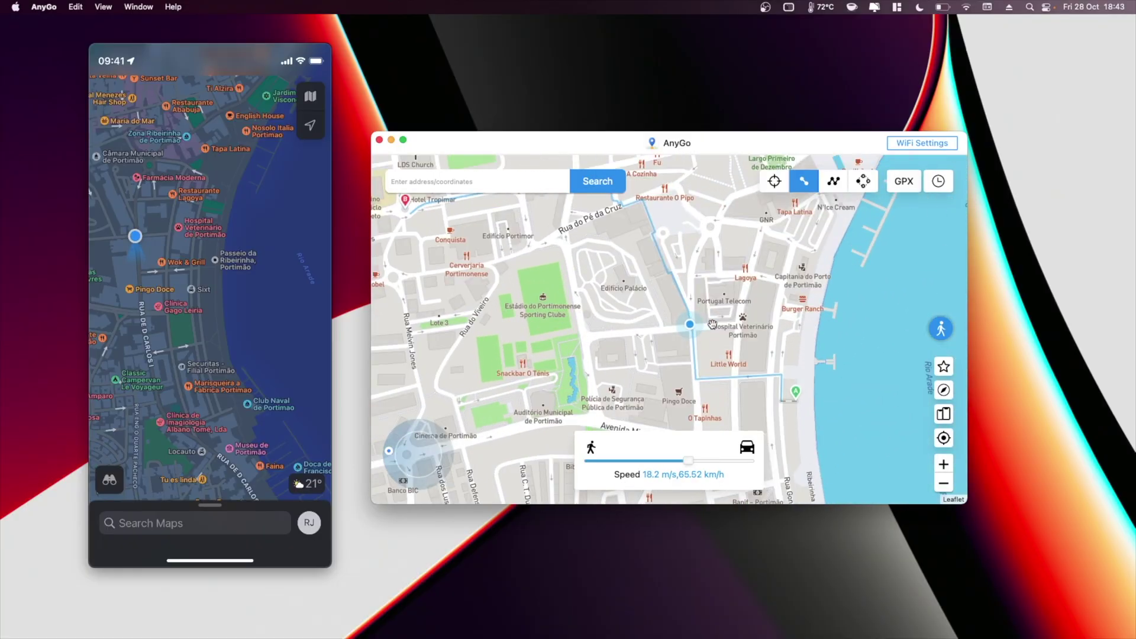
{"action": "mouse_move", "coordinate": [610, 273]}
{"action": "left_mouse_down"}
{"action": "mouse_move", "coordinate": [557, 269]}
{"action": "mouse_move", "coordinate": [533, 287]}
{"action": "left_mouse_up"}
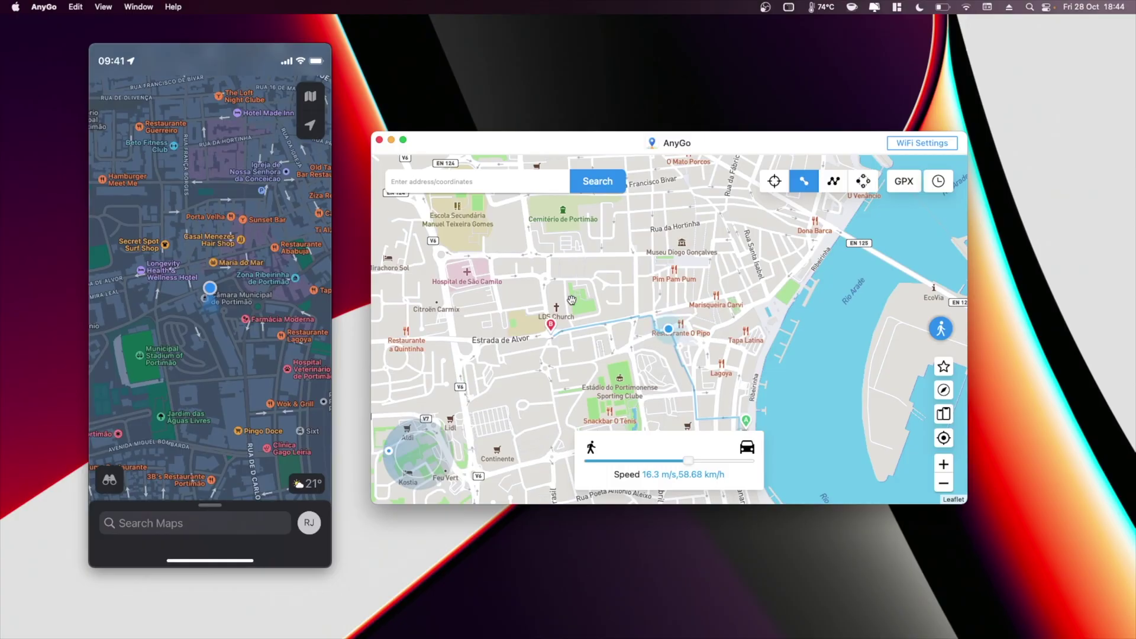
Step: Pause the two-spot route, then quit it and confirm with Yes
{"action": "left_click", "coordinate": [941, 328]}
{"action": "left_click", "coordinate": [641, 387]}
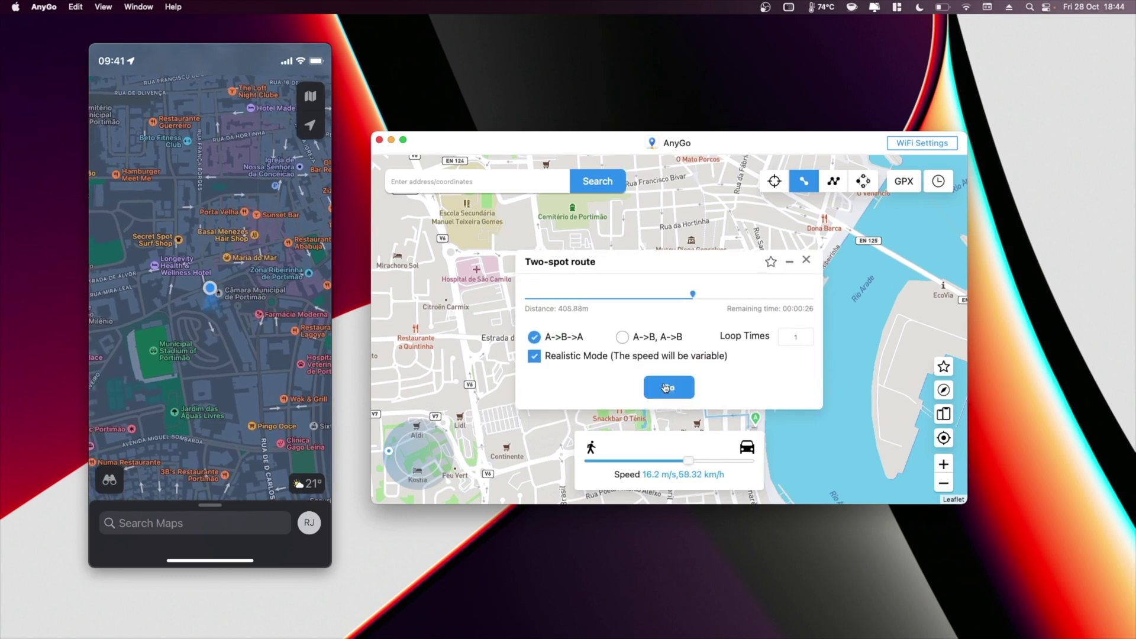
{"action": "left_click", "coordinate": [807, 261]}
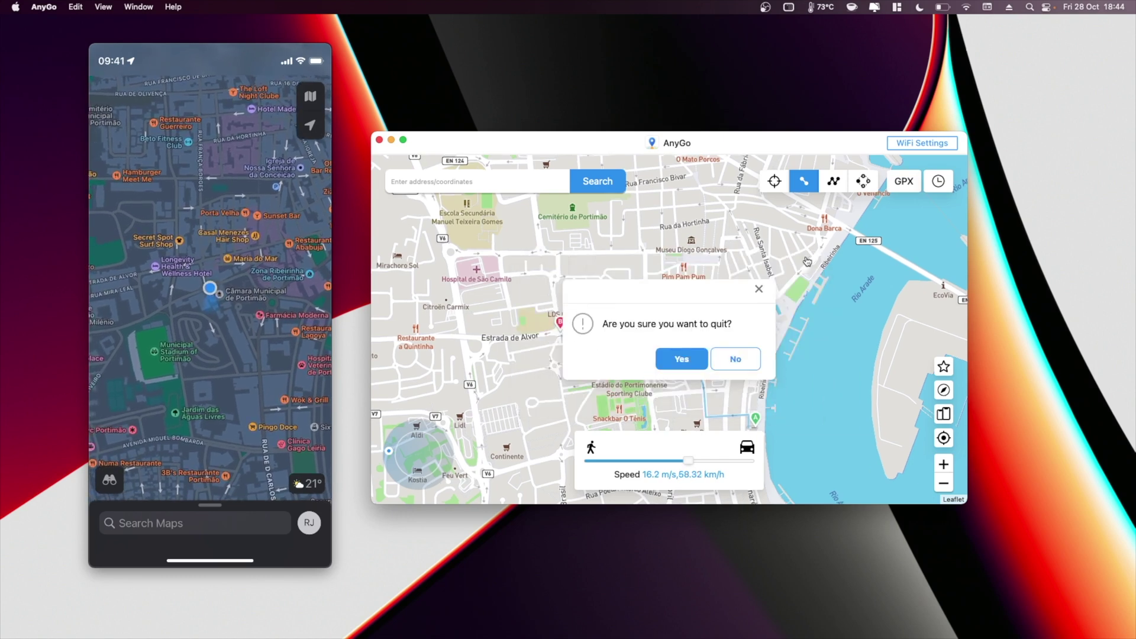
{"action": "left_click", "coordinate": [698, 361]}
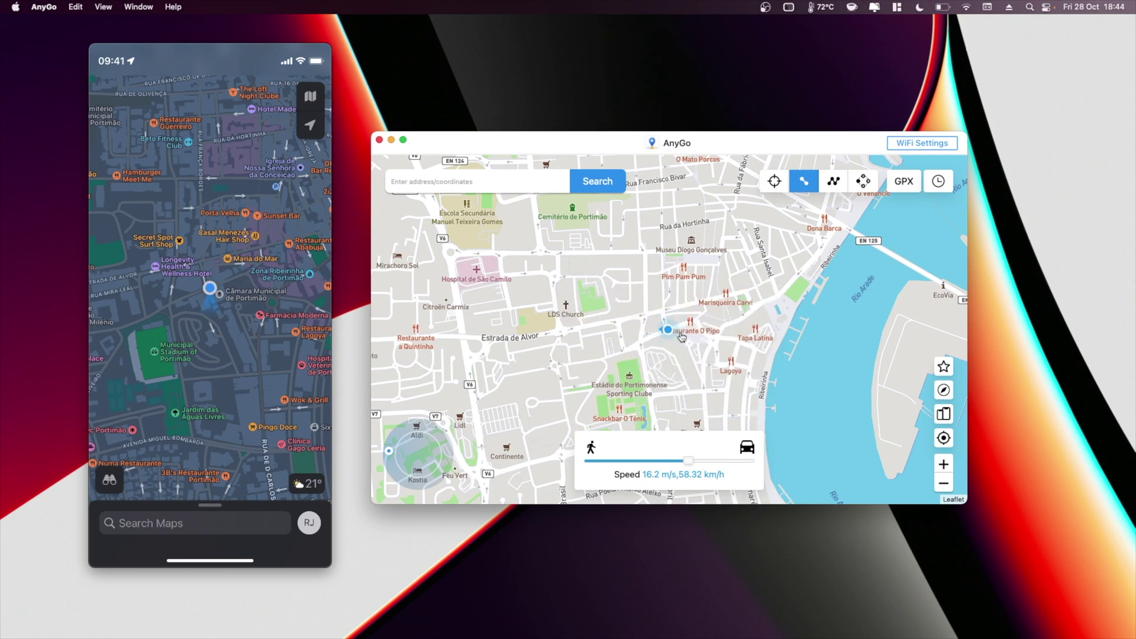
Step: Lower the movement speed to 2.8 m/s
{"action": "left_click_drag", "start_coordinate": [688, 466], "coordinate": [632, 467]}
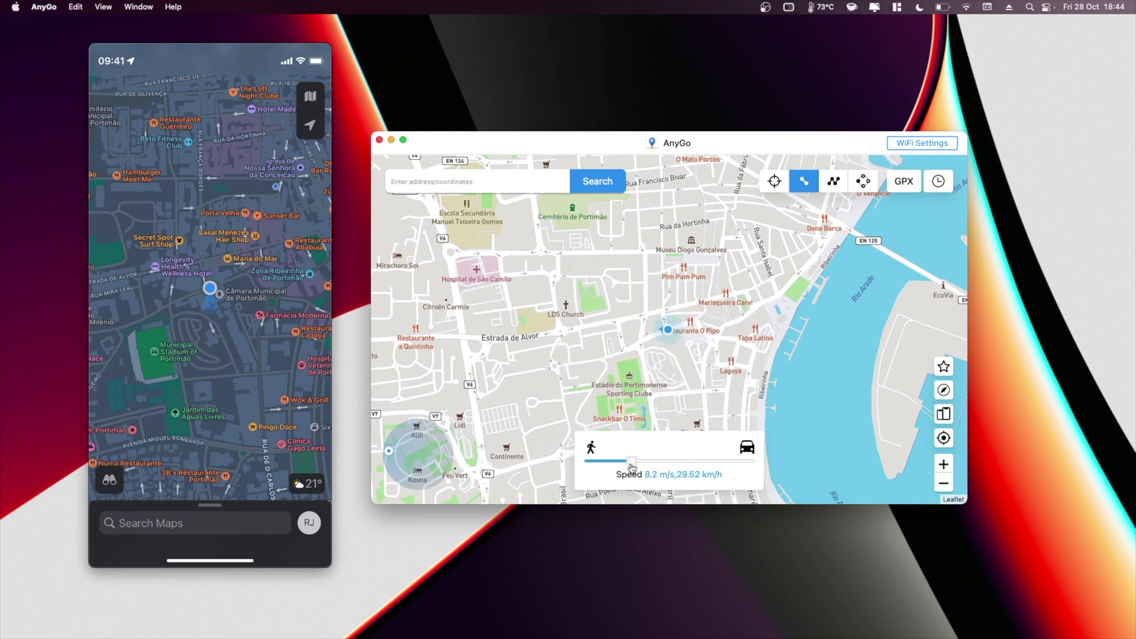
{"action": "left_click_drag", "start_coordinate": [632, 467], "coordinate": [603, 467]}
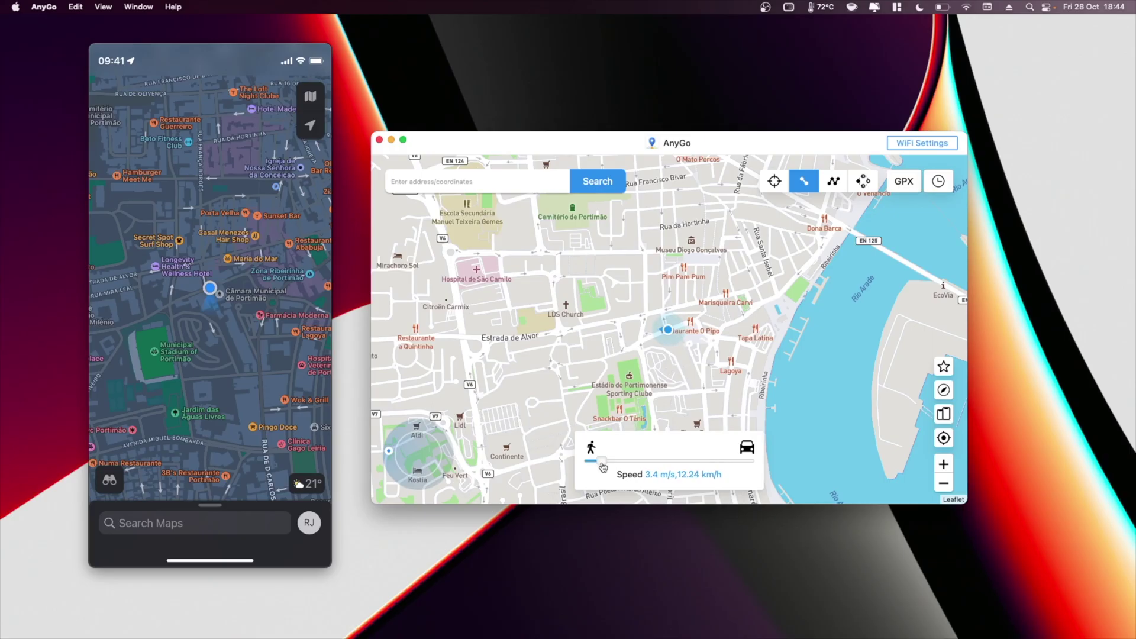
{"action": "left_click_drag", "start_coordinate": [603, 467], "coordinate": [599, 467]}
Step: Steer the location by joystick toward the lower right along Rua do Pé da Cruz, then stop
{"action": "scroll", "coordinate": [690, 345], "scroll_direction": "up", "scroll_amount": 5}
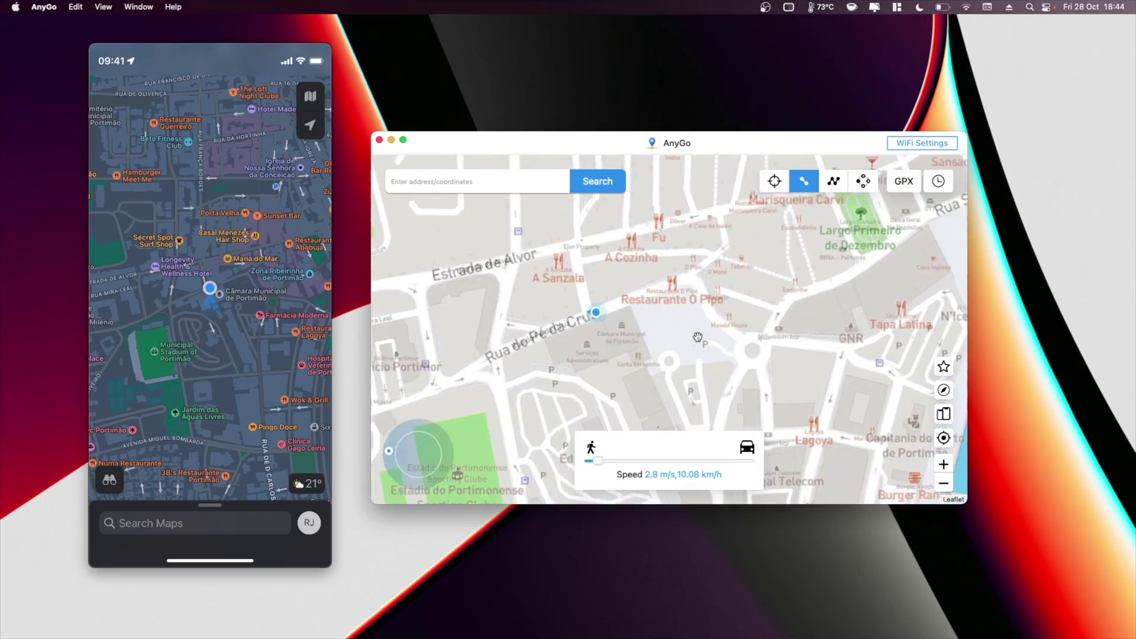
{"action": "mouse_move", "coordinate": [418, 455]}
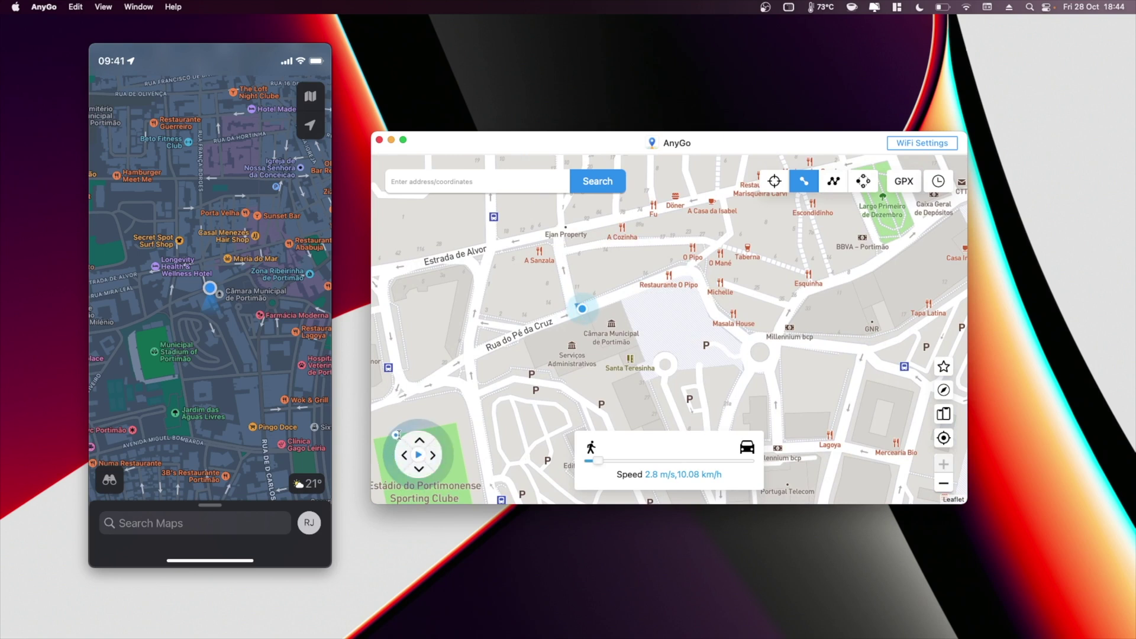
{"action": "left_click_drag", "start_coordinate": [434, 428], "coordinate": [447, 471]}
{"action": "left_click", "coordinate": [420, 458]}
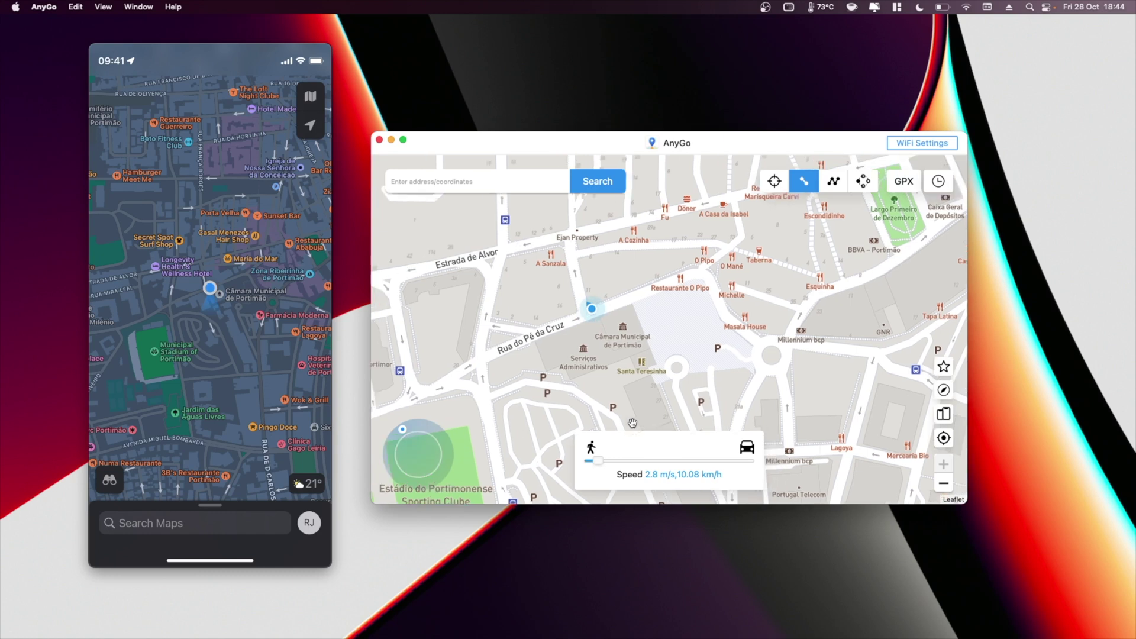
{"action": "mouse_move", "coordinate": [404, 429]}
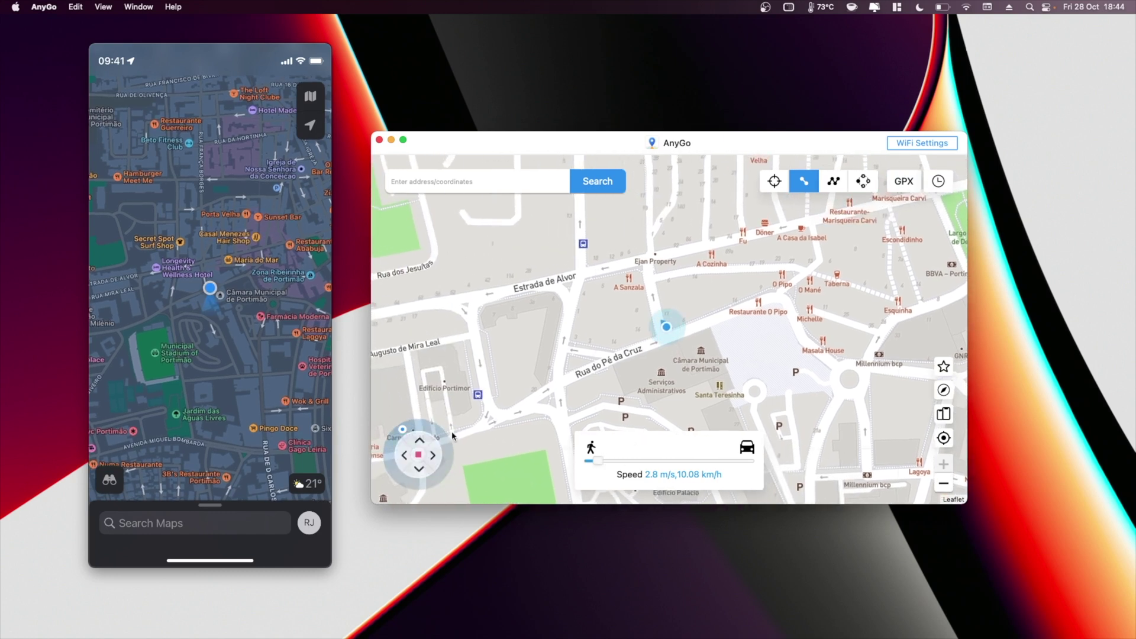